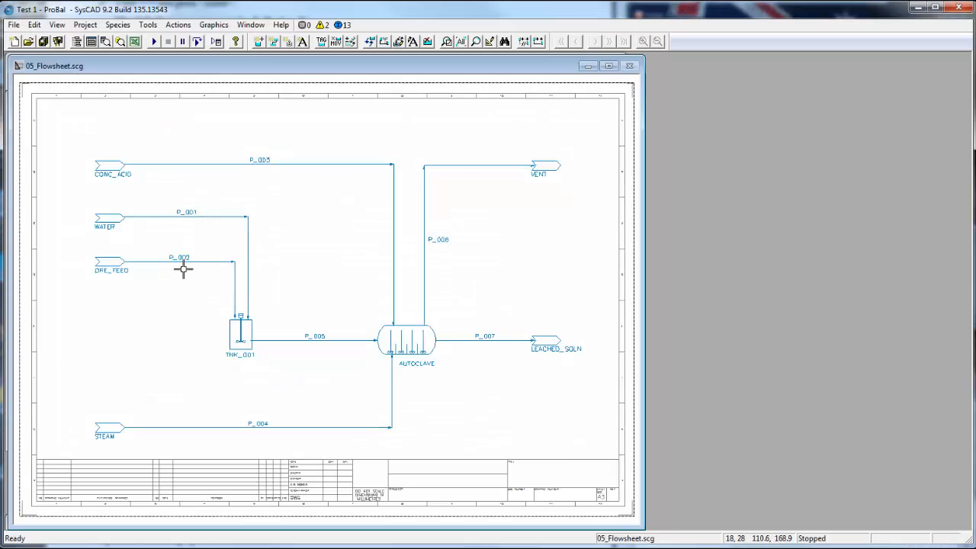
- Set the required mass flow (Qm_Rqd) of the ORE_FEED feeder to 65 t/h
double_click(109, 267)
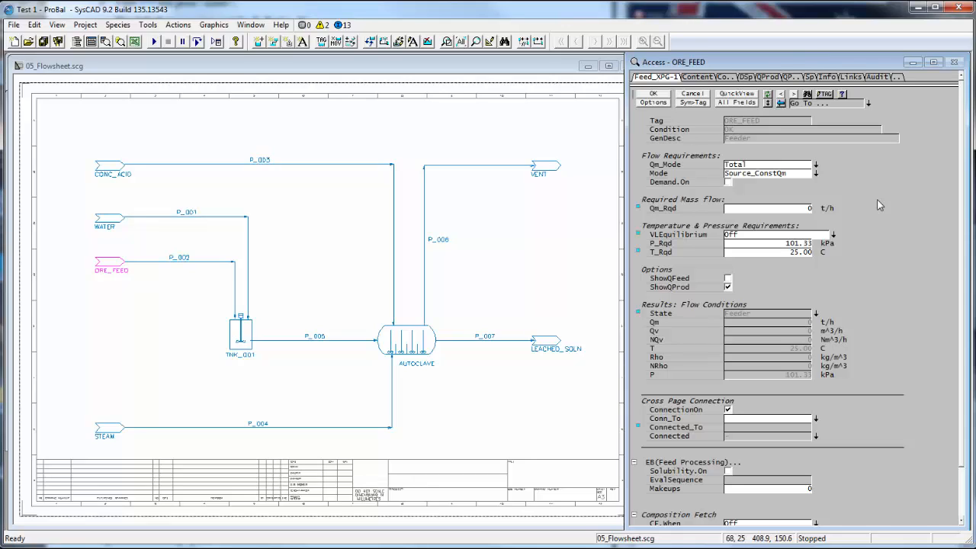
left_click(677, 210)
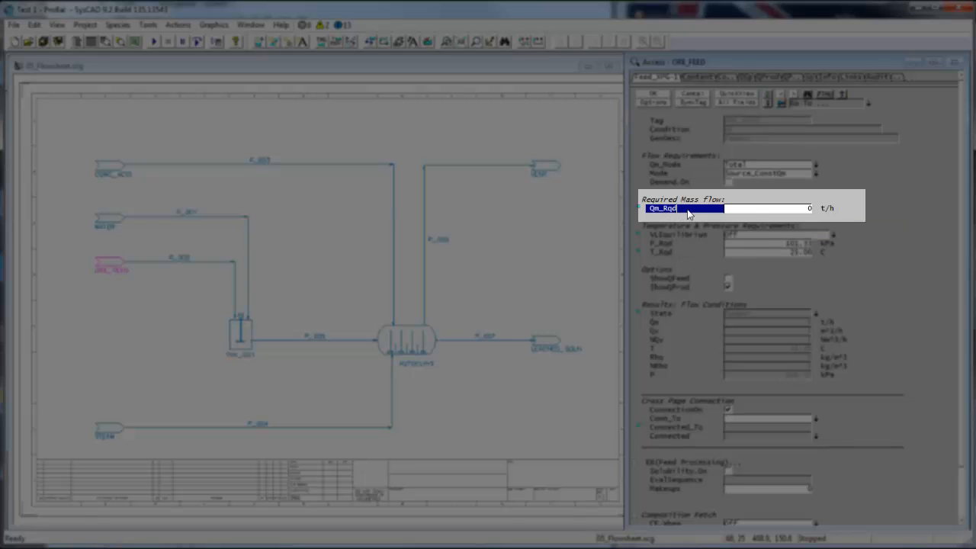
left_click(749, 210)
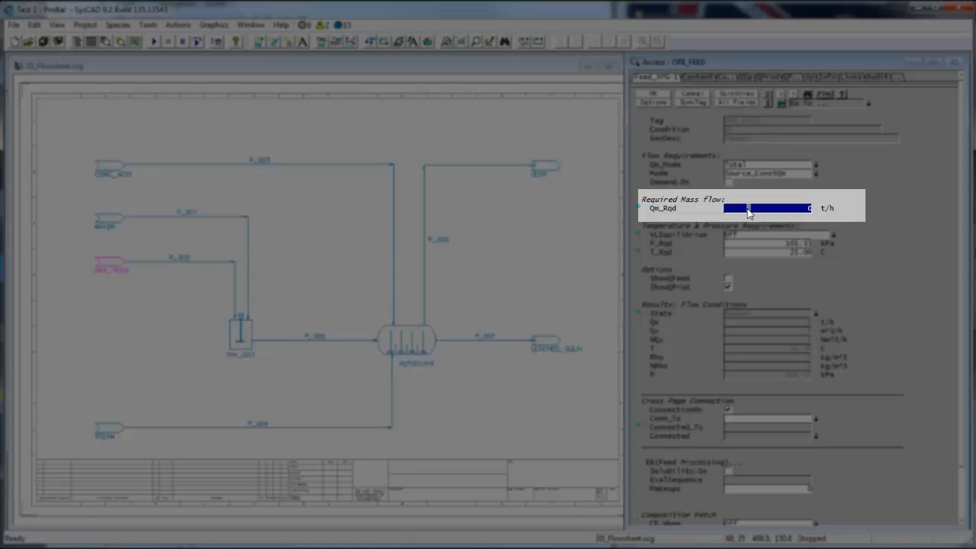
type("65")
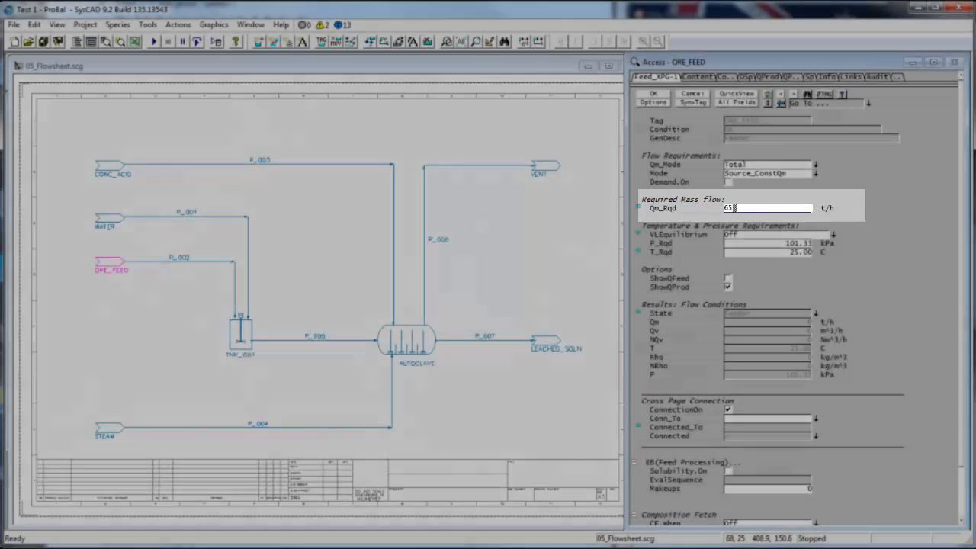
key("Return")
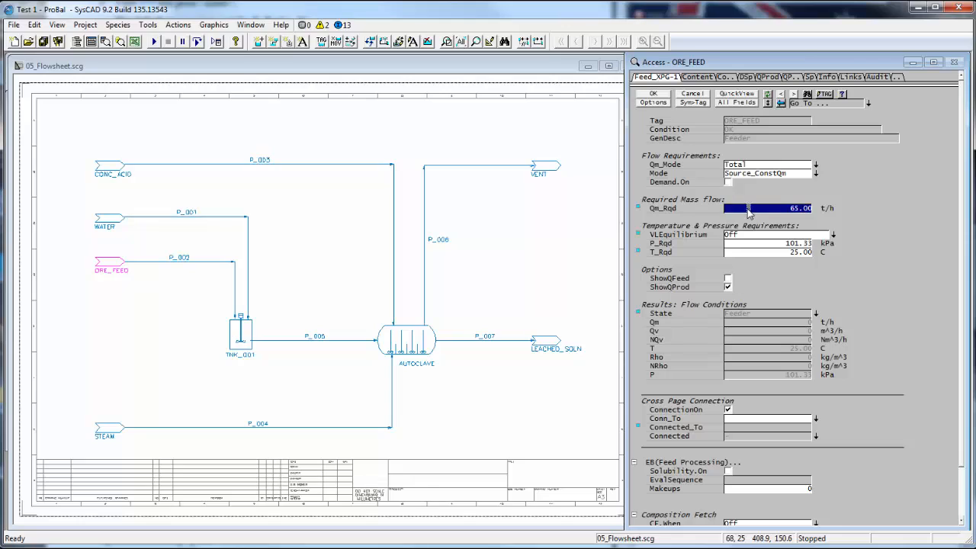
left_click(857, 207)
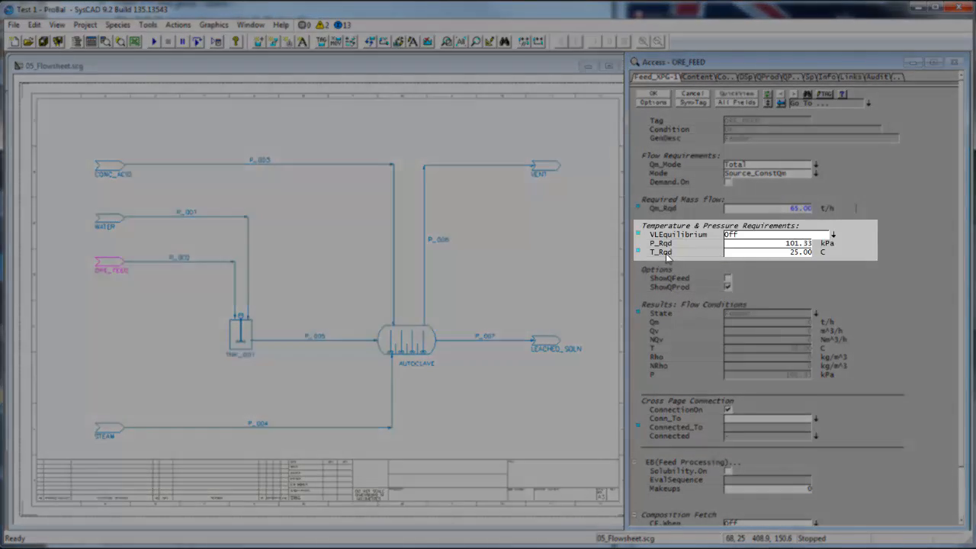
- Set the ORE_FEED required temperature (T_Rqd) to 35 C and apply the feeder's changes
left_click(658, 253)
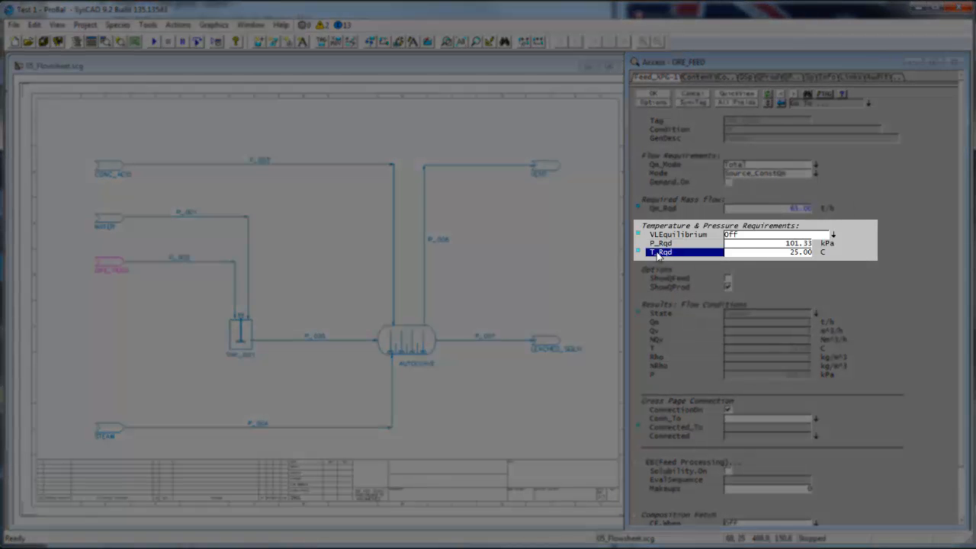
left_click(740, 253)
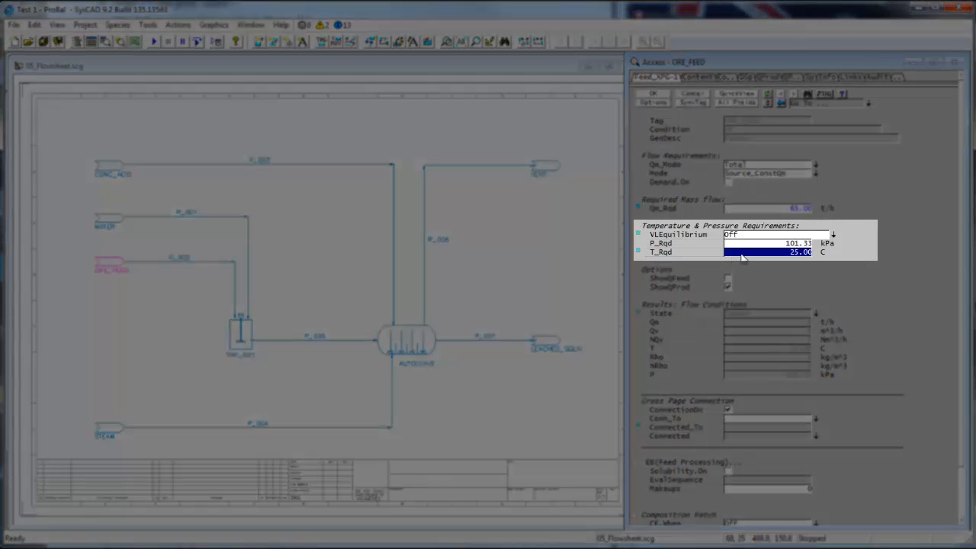
type("35")
key("Return")
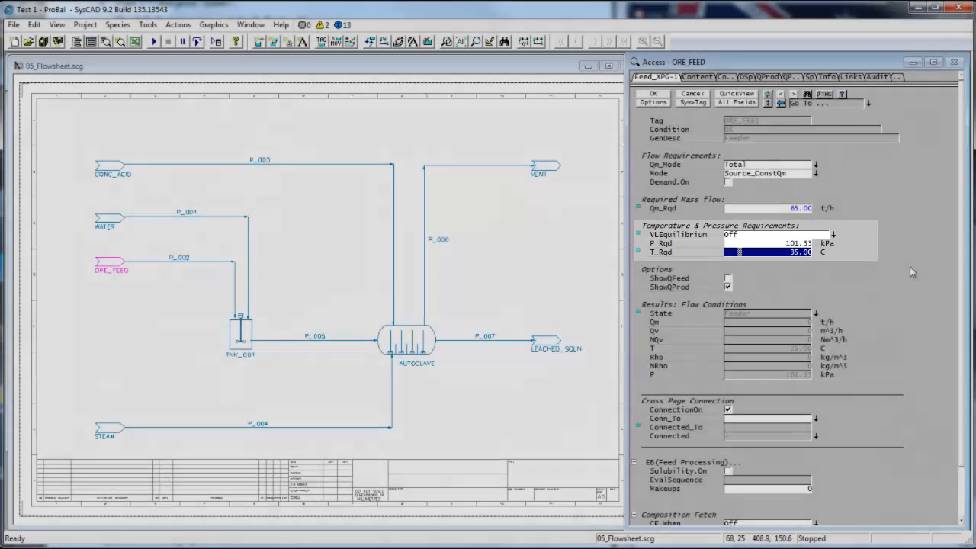
left_click(910, 269)
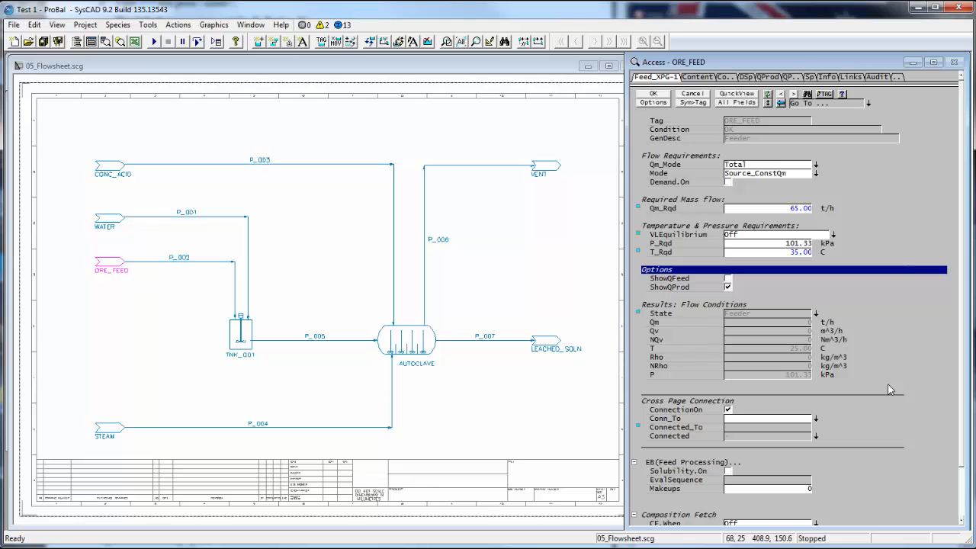
left_click(663, 95)
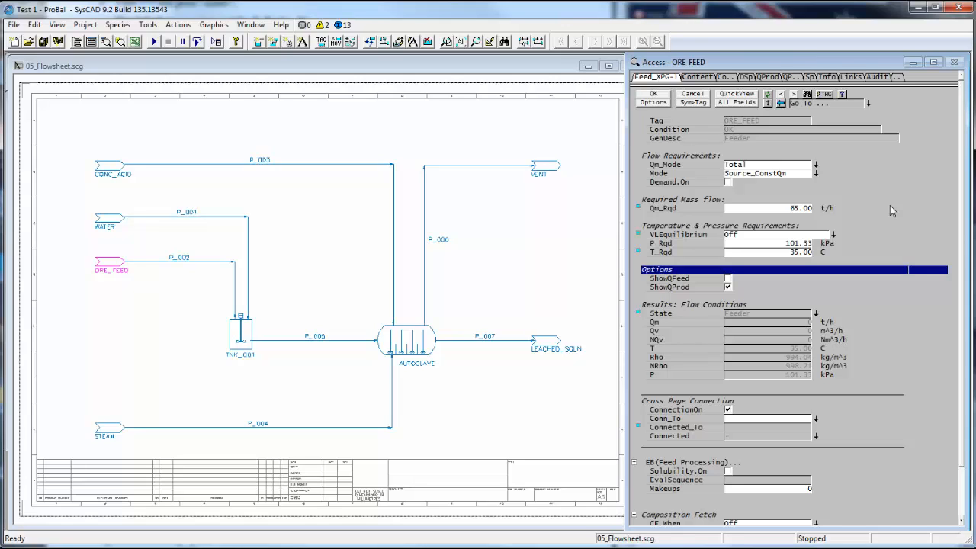
- Set the total solids mass fraction in the ORE_FEED composition to 85 % and apply it
left_click(746, 77)
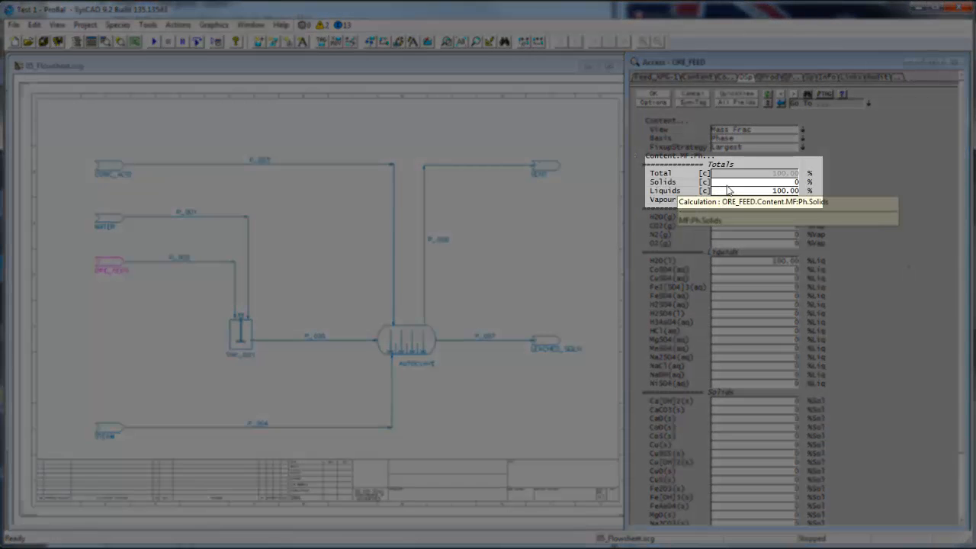
left_click(726, 185)
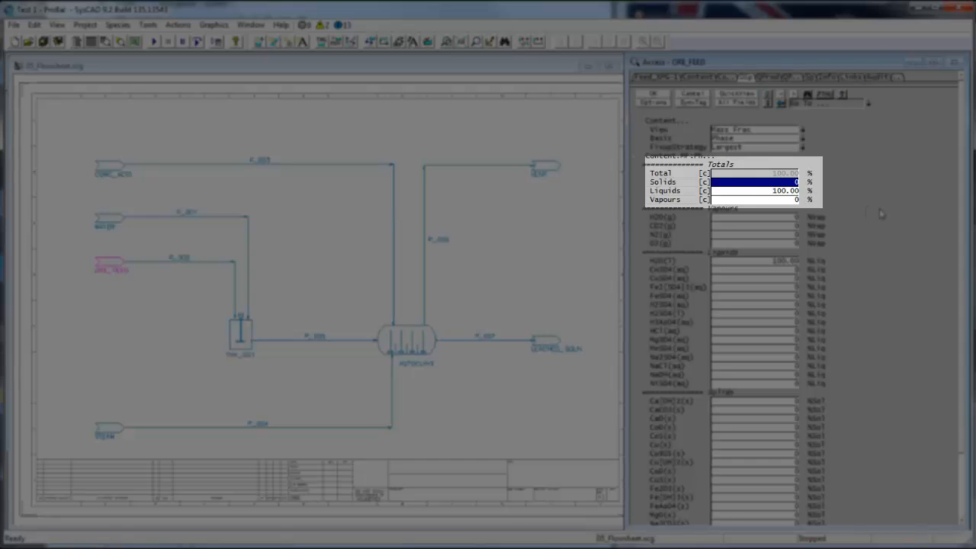
type("85")
key("Return")
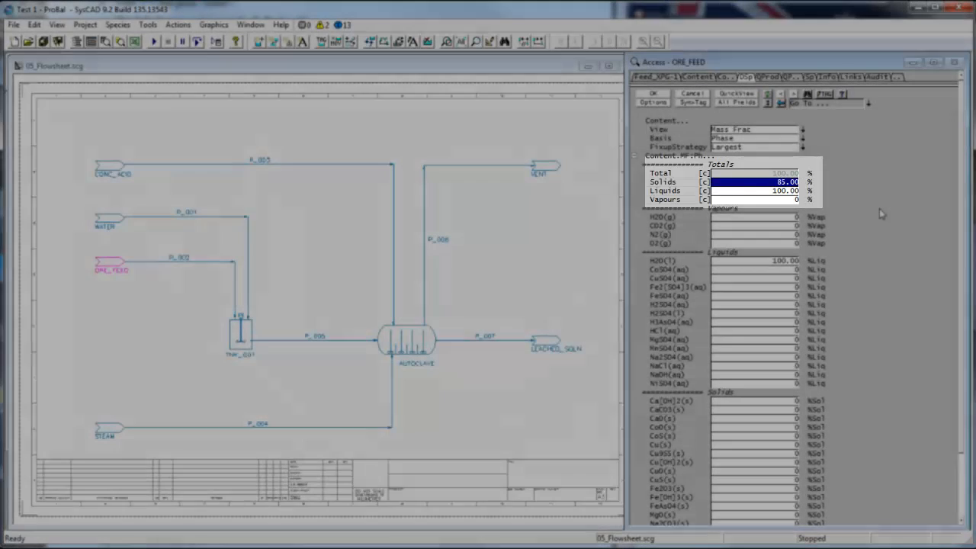
left_click(879, 208)
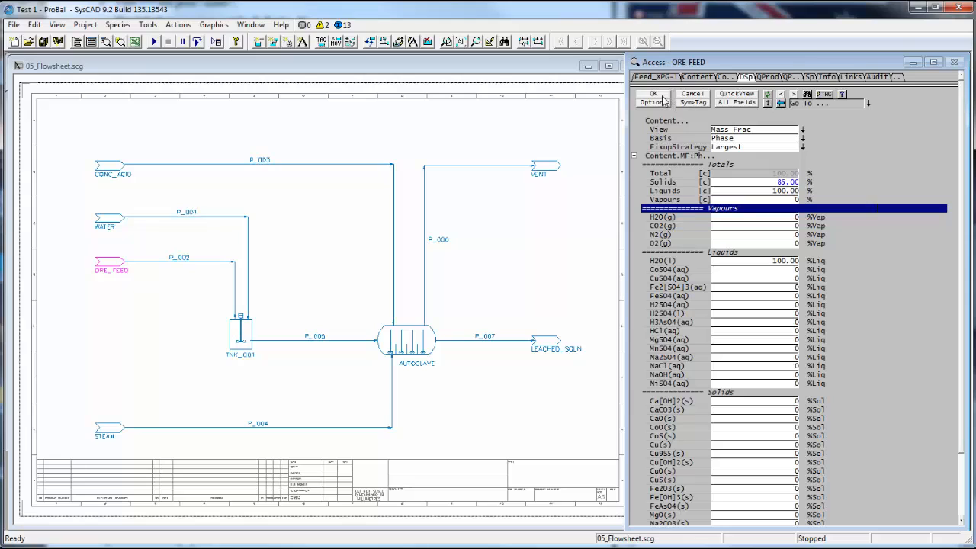
left_click(662, 96)
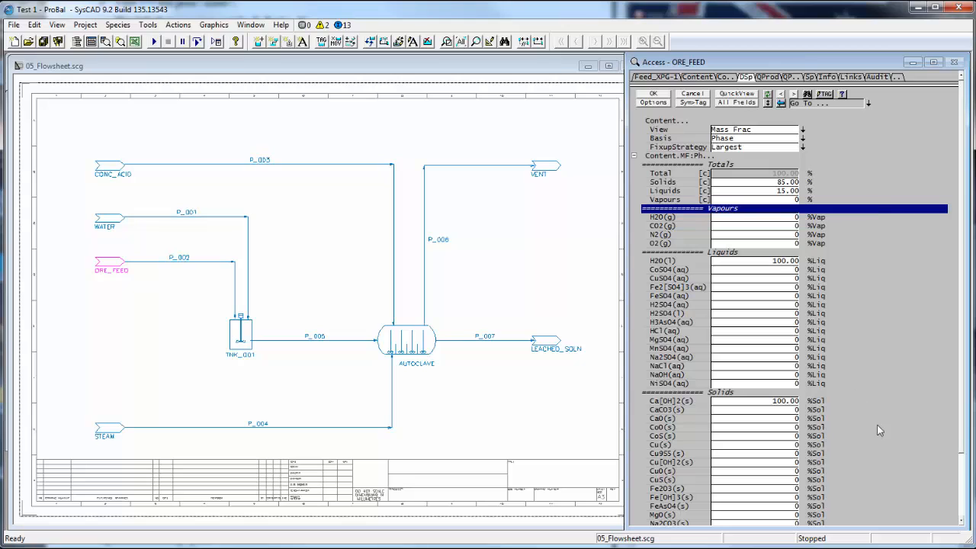
- In the ORE_FEED solids composition, set CoO(s) to 0.5 % and Fe2O3(s) to 30 %
left_click(961, 520)
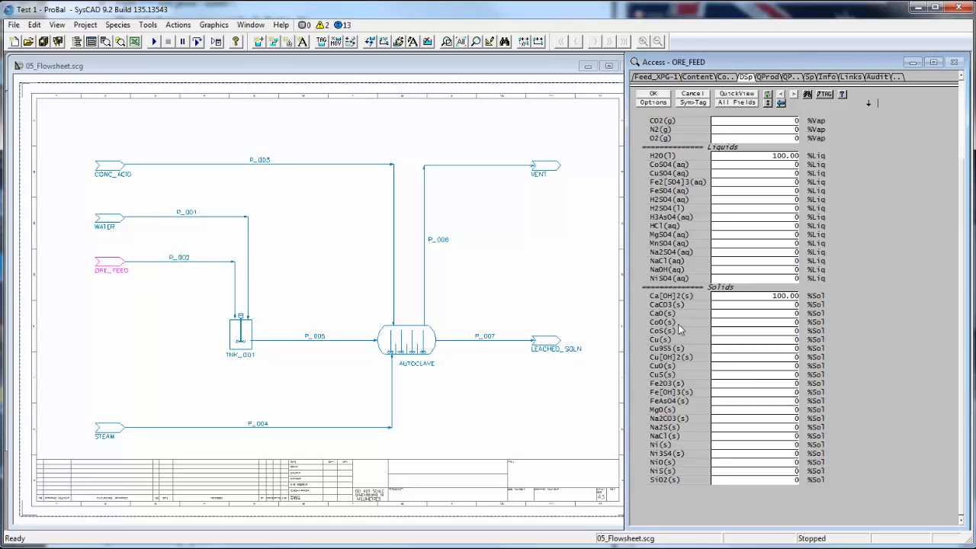
left_click(715, 322)
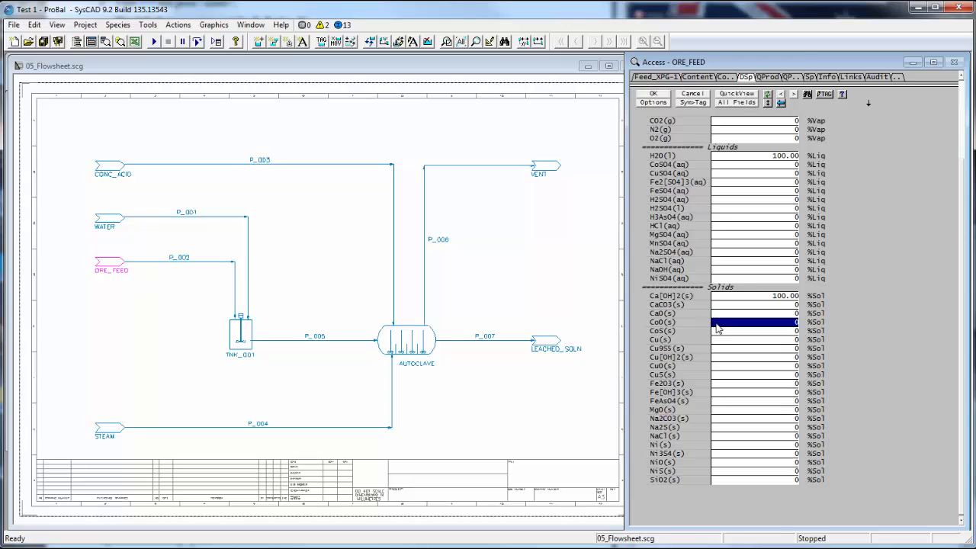
left_click(715, 322)
type(".5")
key("Return")
left_click(712, 383)
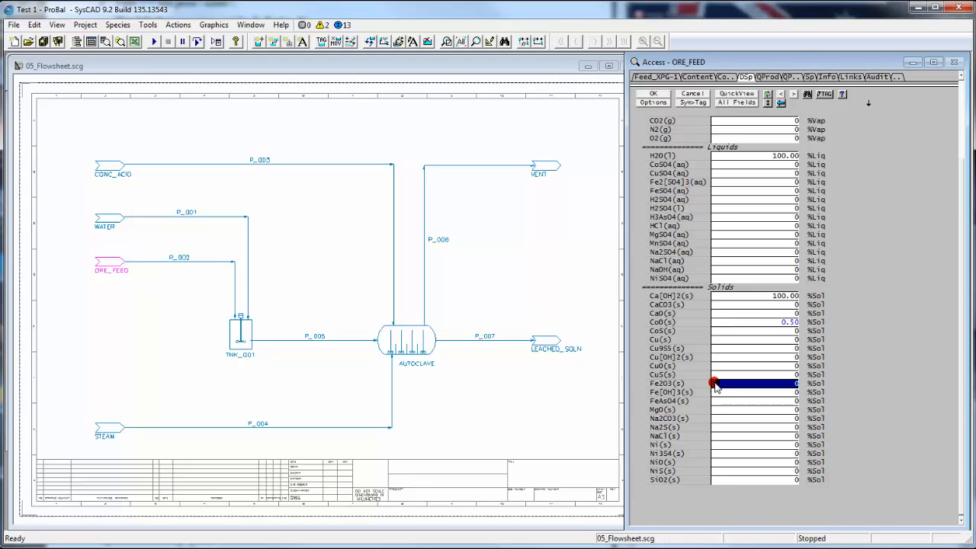
left_click(715, 382)
type("30")
key("Return")
- Set MgO(s) to 8 % and Na2CO3(s) to 2 % in the ore feed's solids composition
left_click(715, 410)
left_click(716, 409)
type("8")
key("Return")
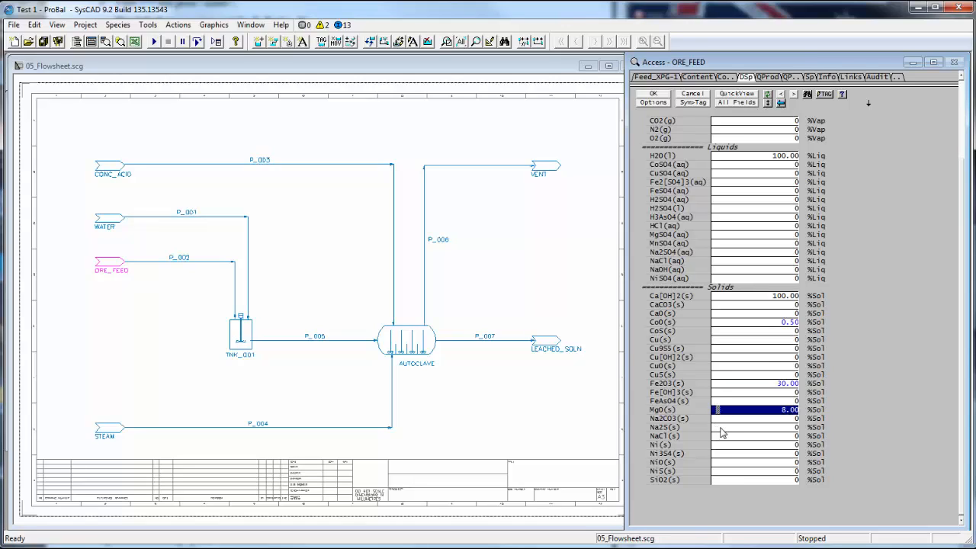
left_click(722, 419)
left_click(722, 419)
type("2")
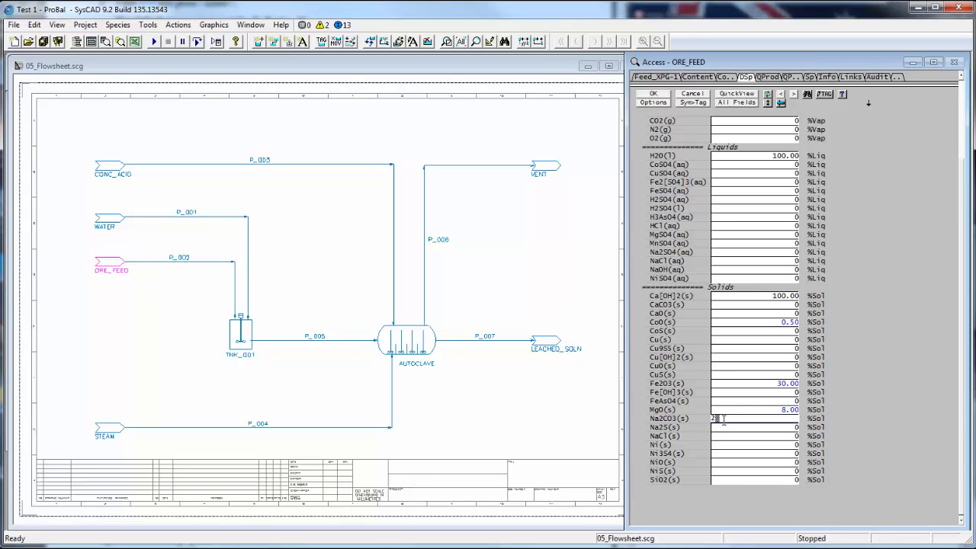
key("Return")
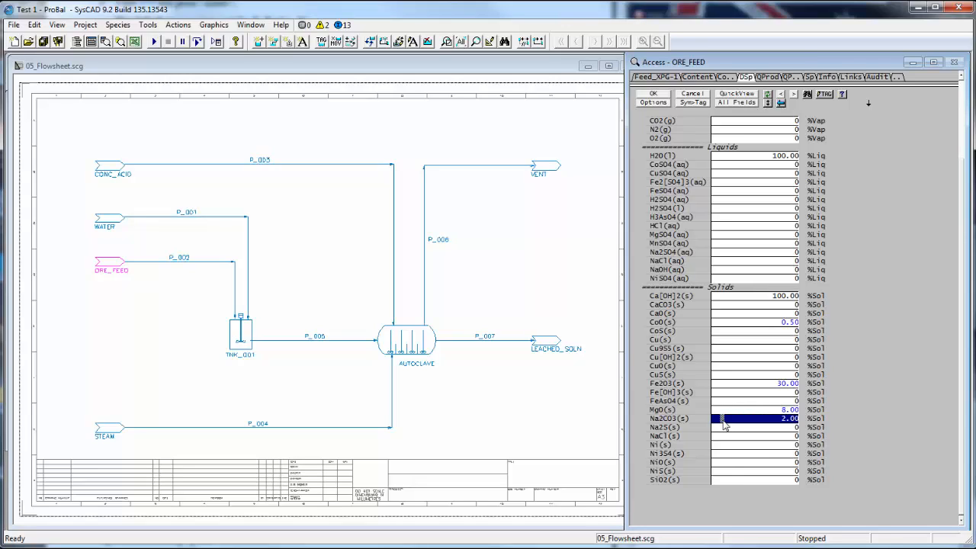
- Set NiO(s) to 1.8 % and SiO2(s) to 57.7 % in the ore feed's solids composition
left_click(725, 462)
left_click(725, 462)
type("1.8")
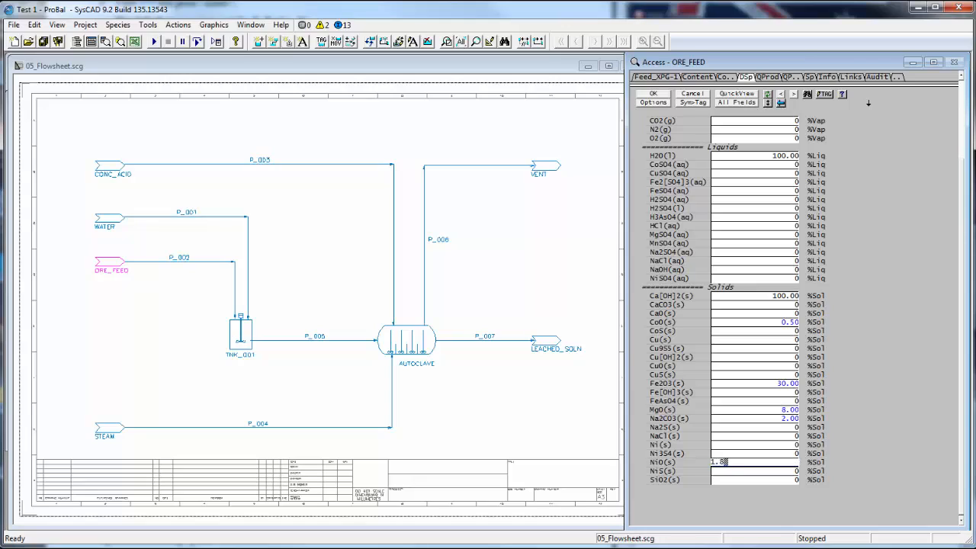
key("Return")
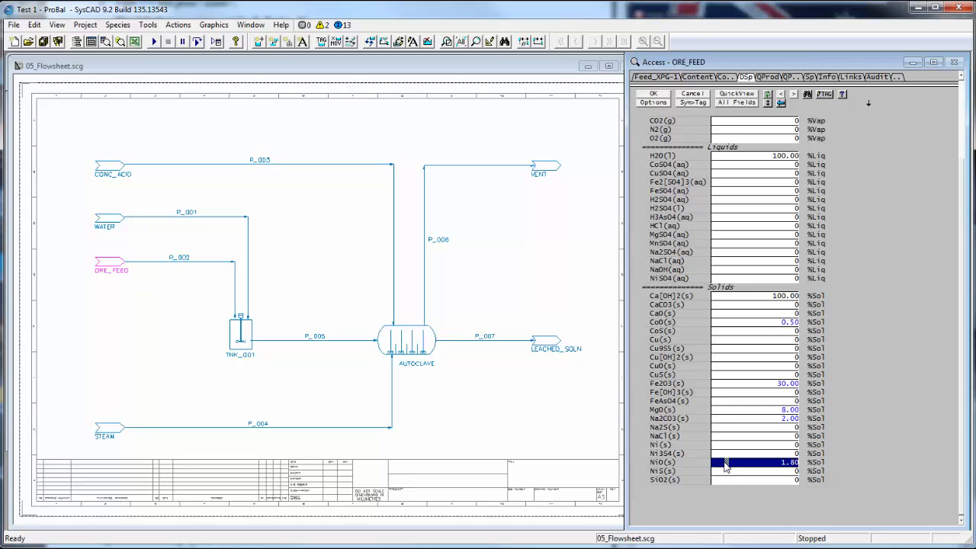
left_click(729, 481)
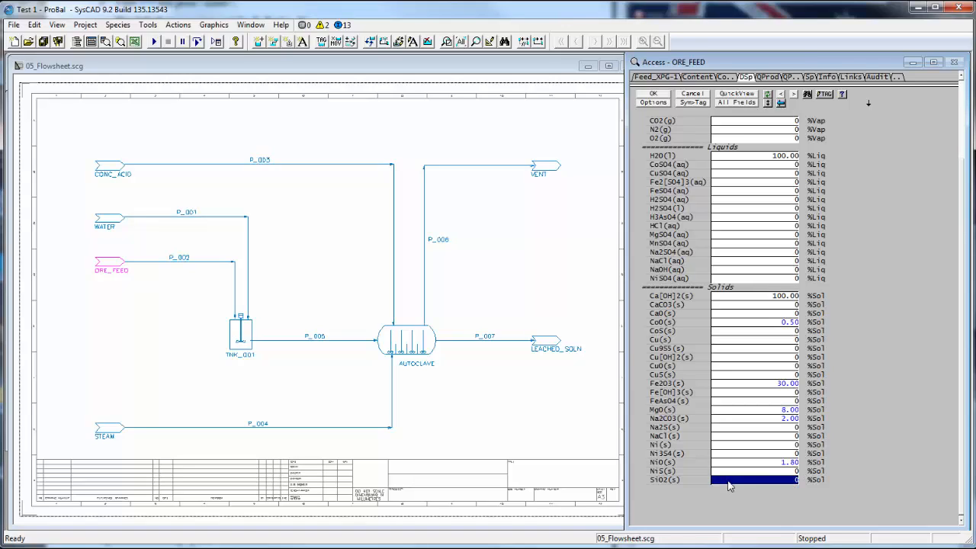
left_click(729, 481)
type("57.7")
- Set Ca[OH]2(s) to 0 % in the ore feed's solids and apply the composition
left_click(740, 298)
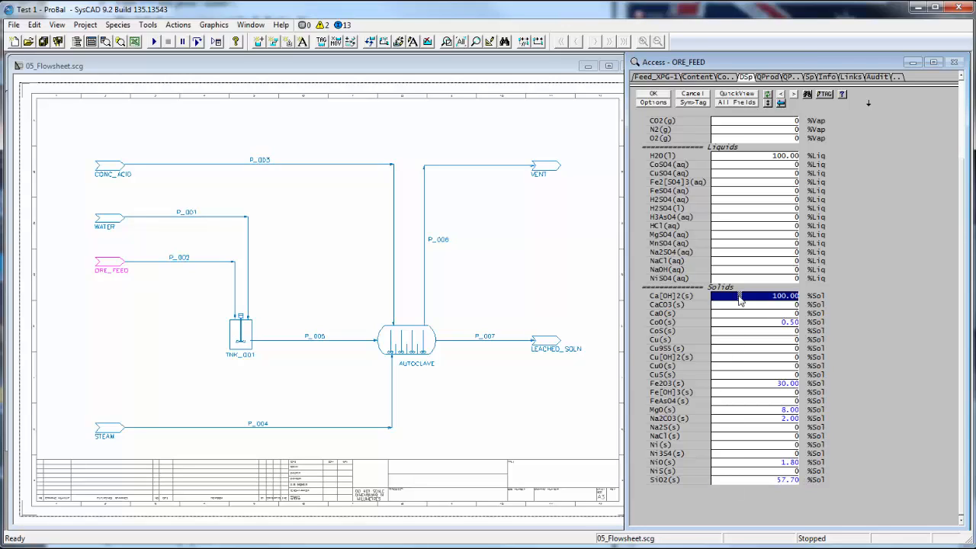
type("0")
key("Return")
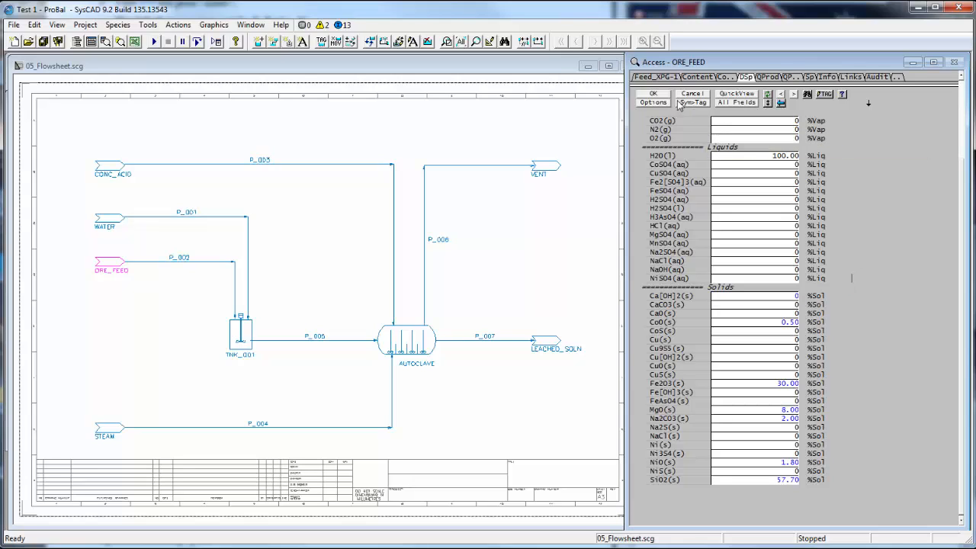
left_click(656, 95)
scroll(959, 100, "up", 4)
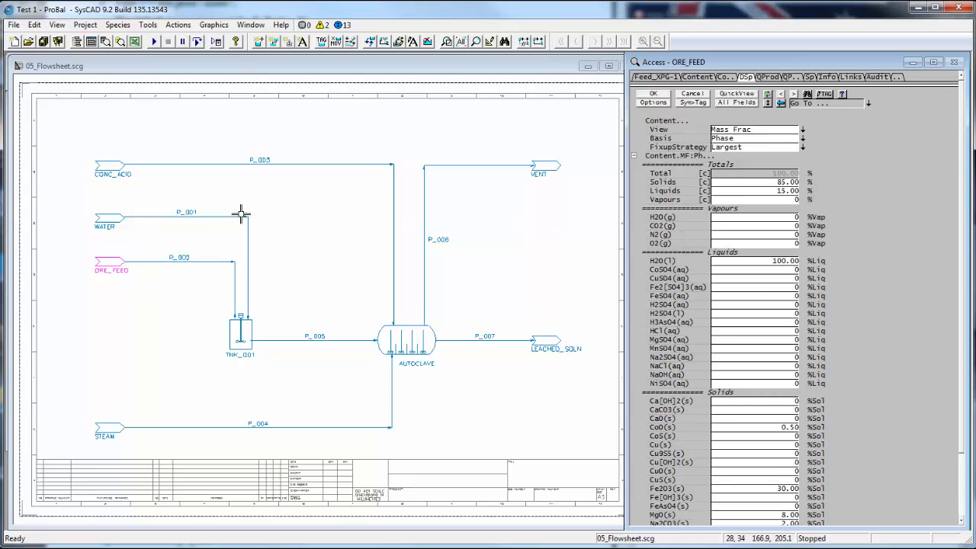
- Set the required mass flow (Qm_Rqd) of the WATER feeder to 20 t/h
left_click(108, 222)
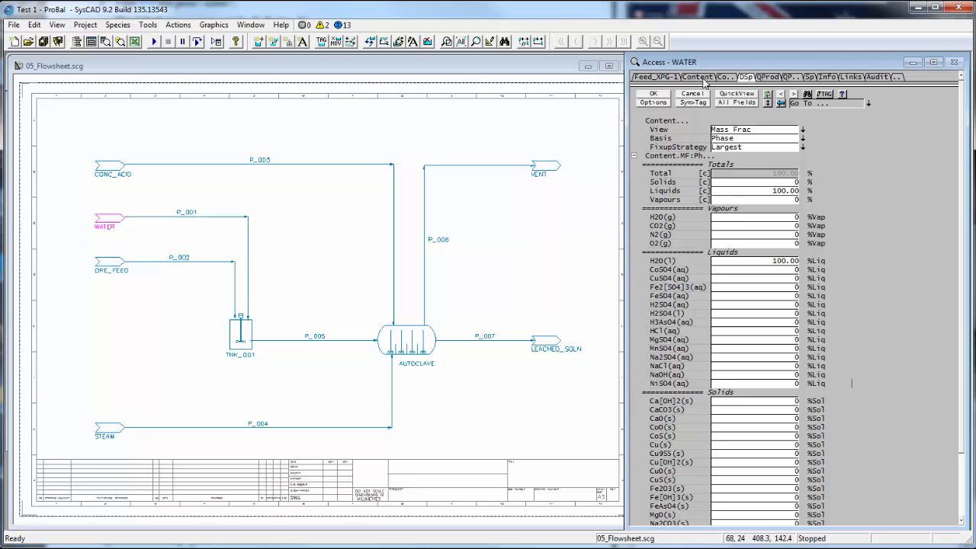
left_click(665, 77)
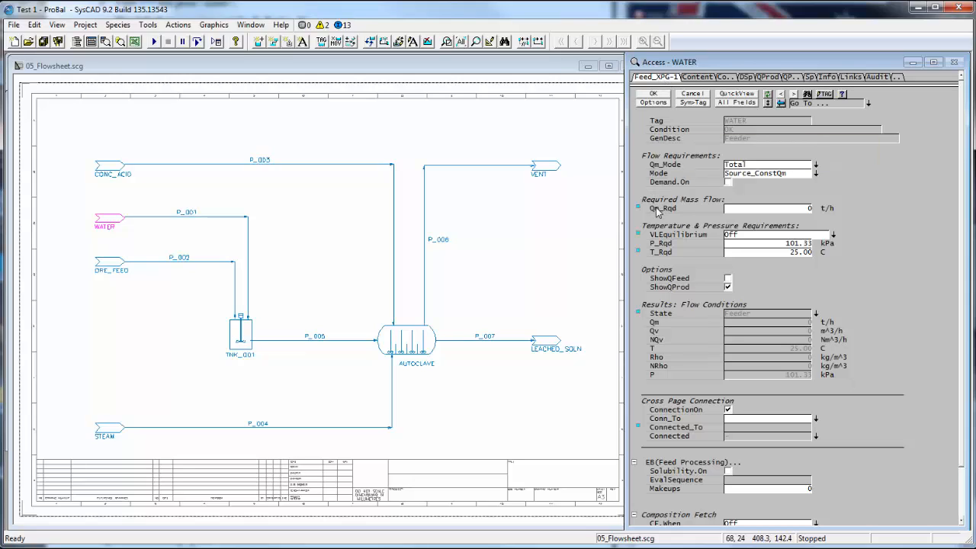
left_click(657, 211)
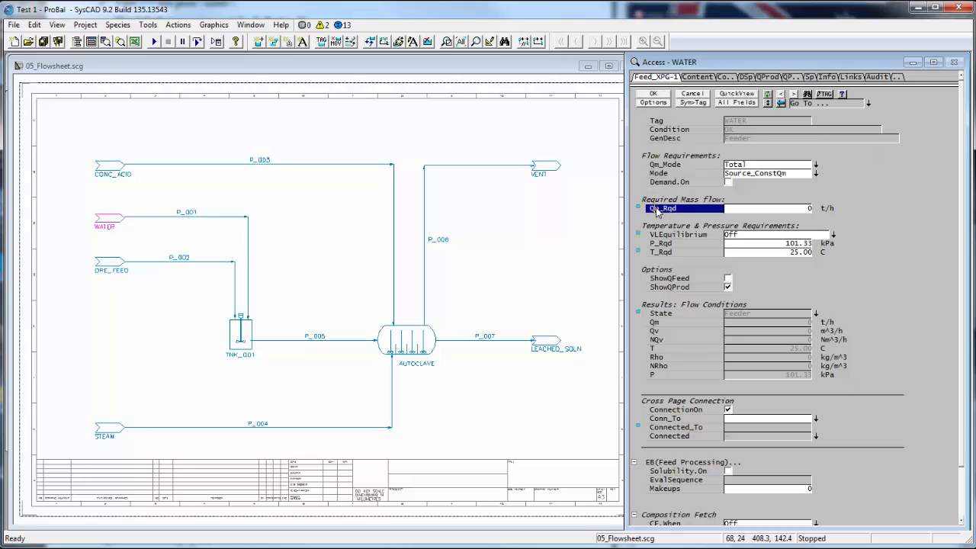
left_click(728, 212)
type("20")
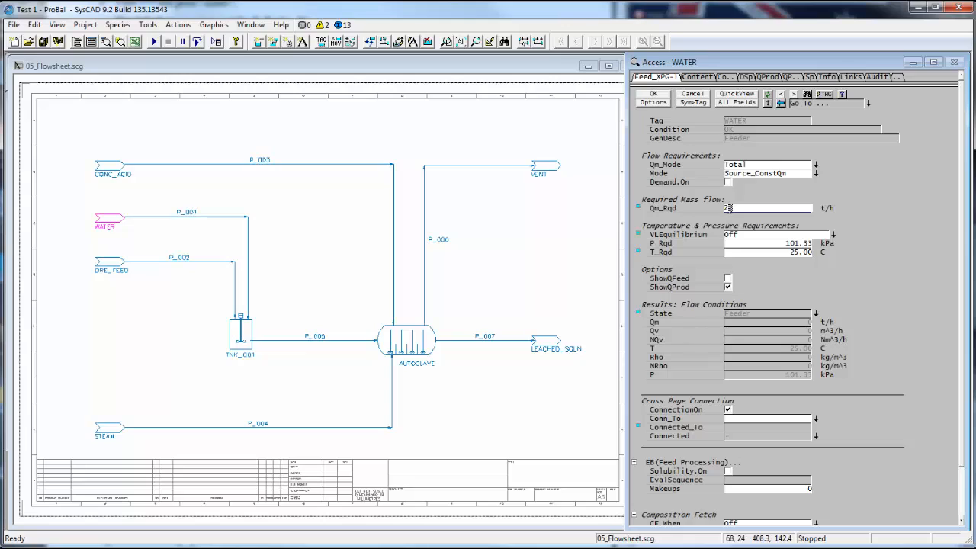
key("Return")
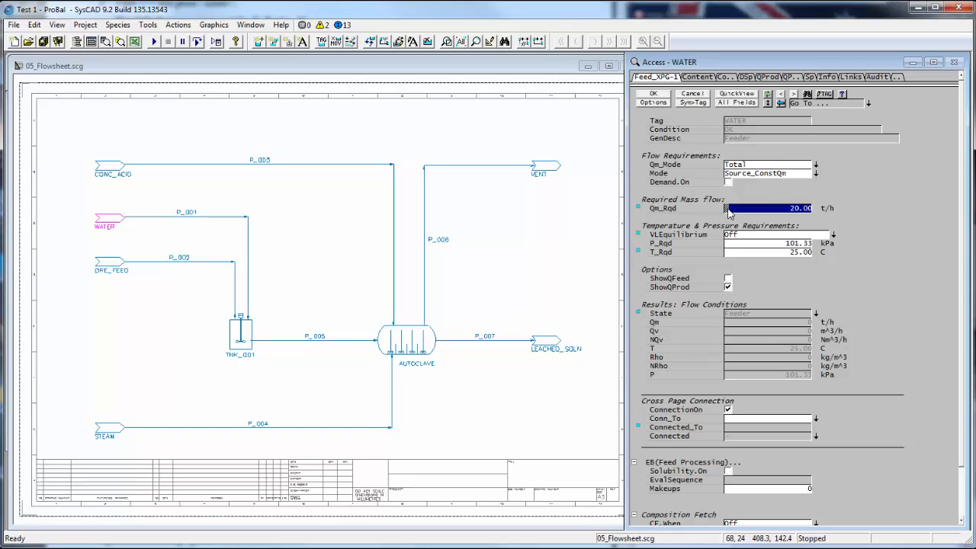
- Set the WATER feeder's required temperature (T_Rqd) to 30 C and apply the changes
left_click(677, 254)
left_click(730, 252)
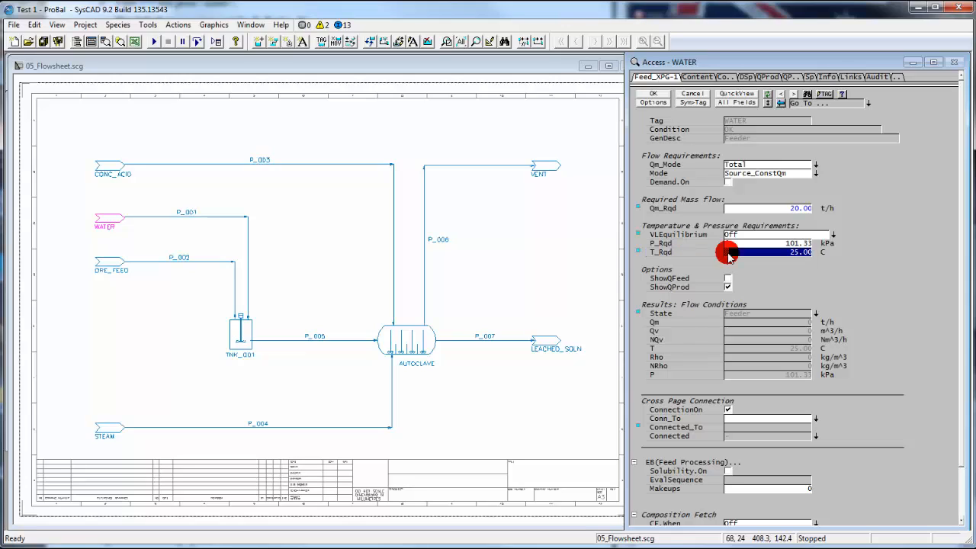
type("30")
key("Return")
left_click(656, 93)
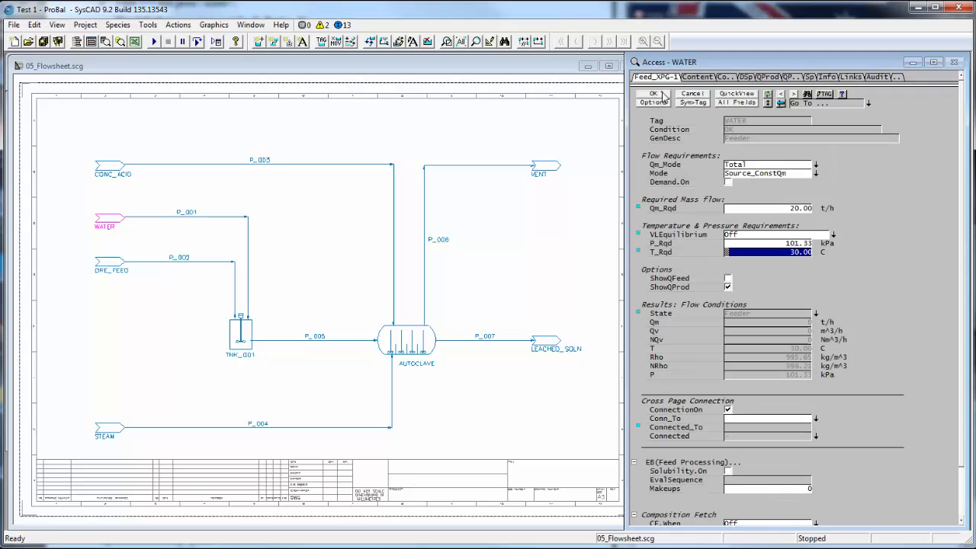
- Set the CONC_ACID feeder's required temperature (T_Rqd) to 30 C and apply the change
left_click(114, 168)
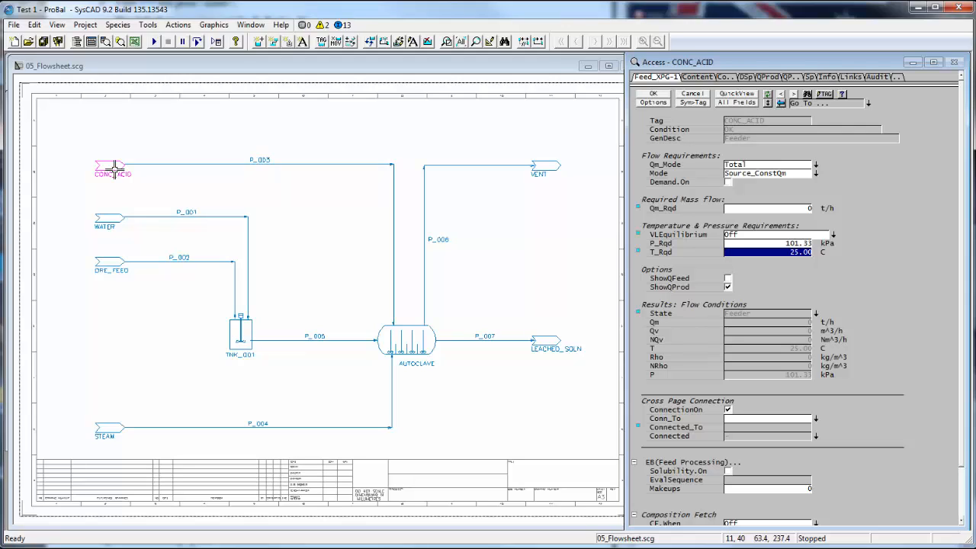
left_click(707, 209)
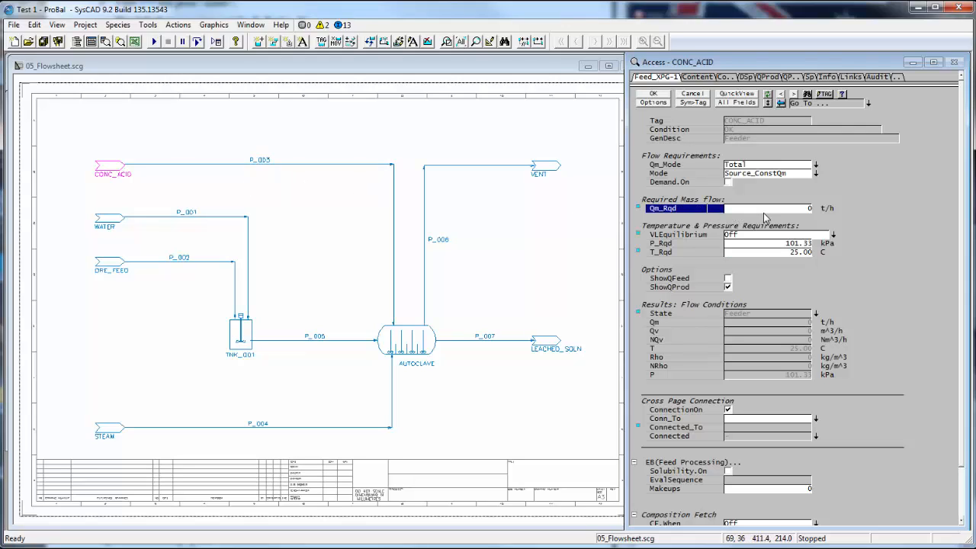
left_click(738, 253)
type("30")
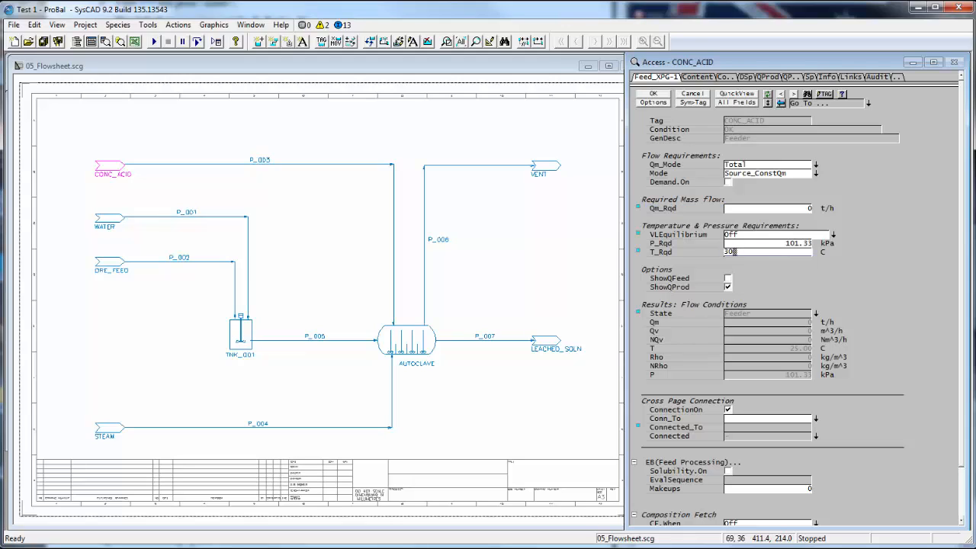
key("Return")
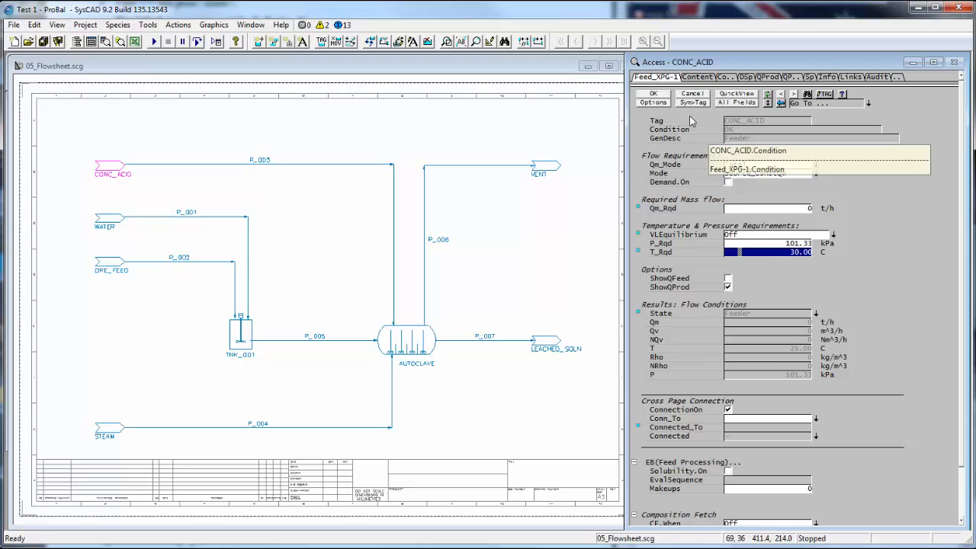
left_click(665, 98)
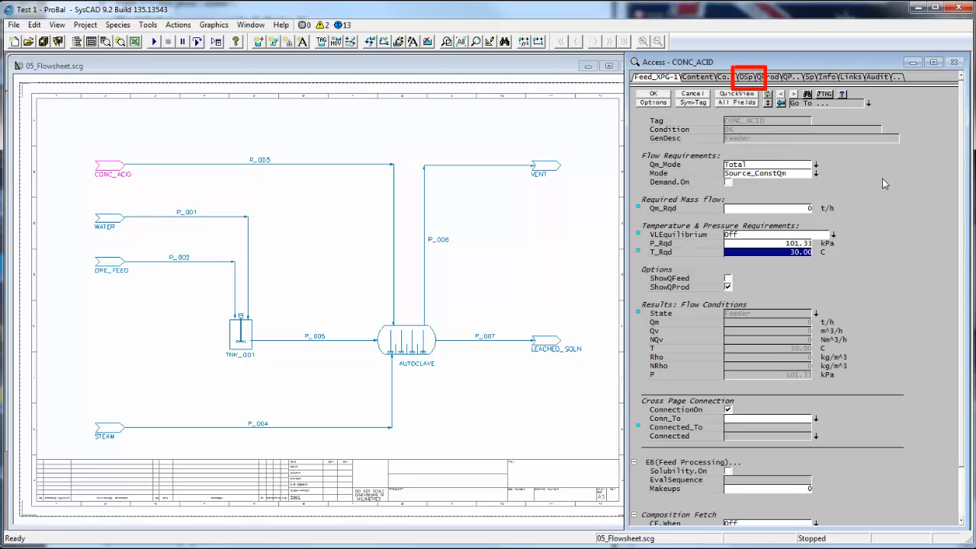
- Set H2SO4(l) to 98.3 % in the CONC_ACID feeder's liquids composition and apply it
left_click(751, 79)
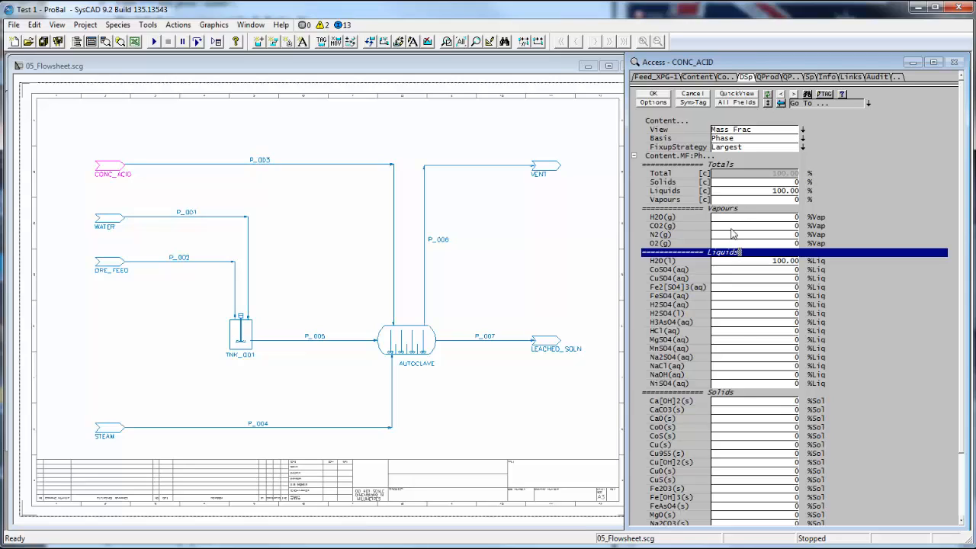
left_click(693, 314)
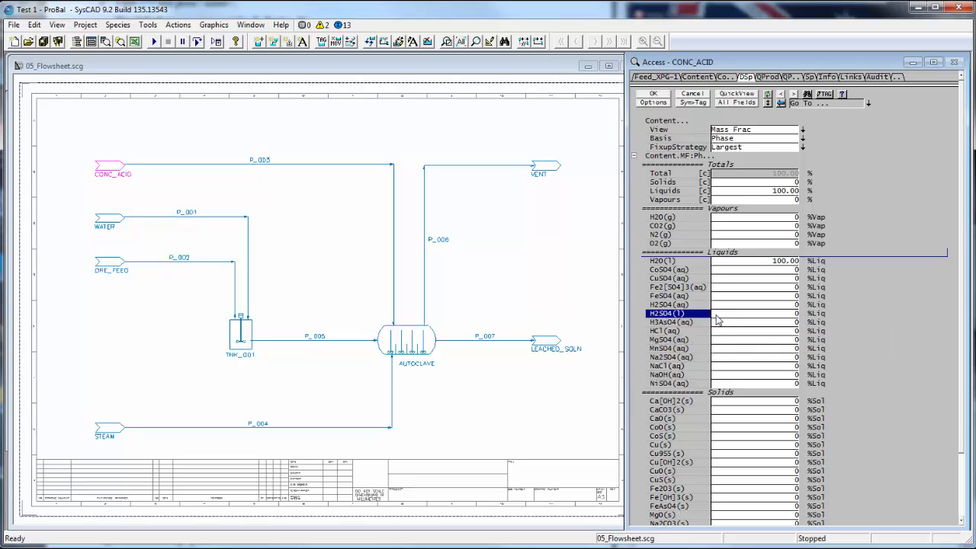
left_click(718, 314)
type("98.3")
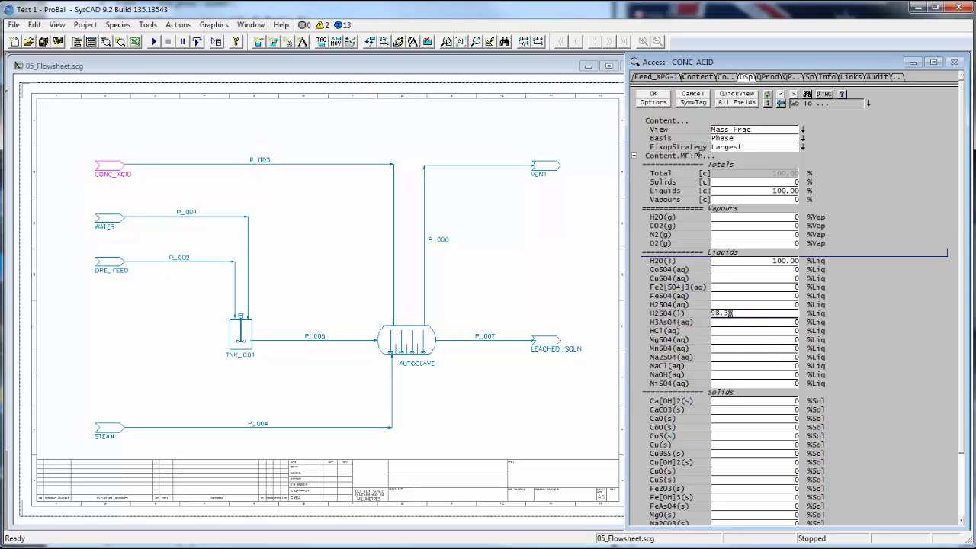
key("Return")
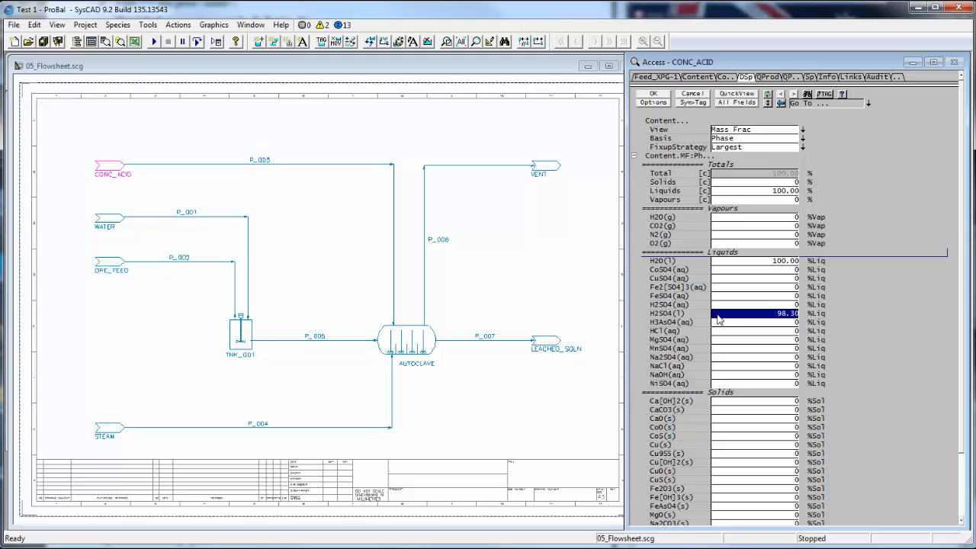
left_click(654, 94)
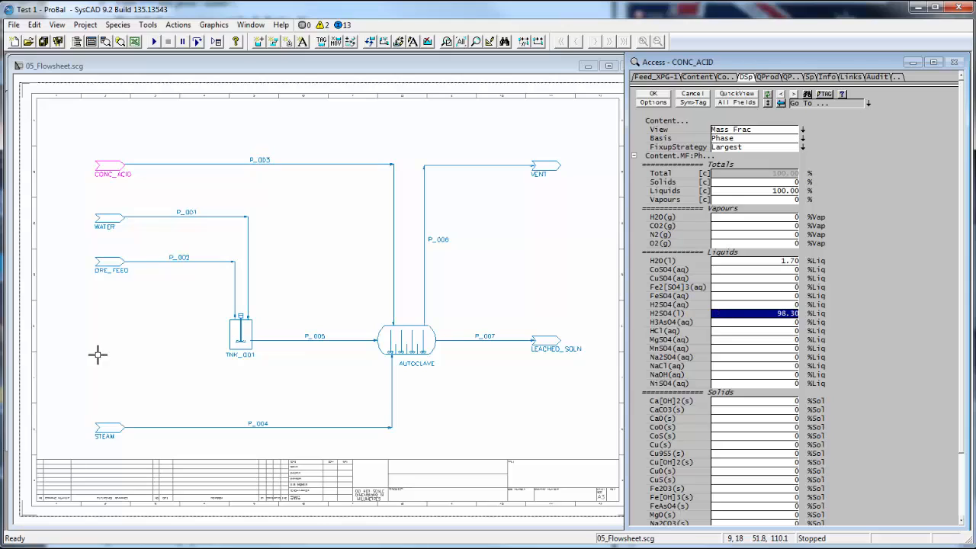
- Set the STEAM feeder's required temperature (T_Rqd) to 275 C and apply the change
left_click(109, 433)
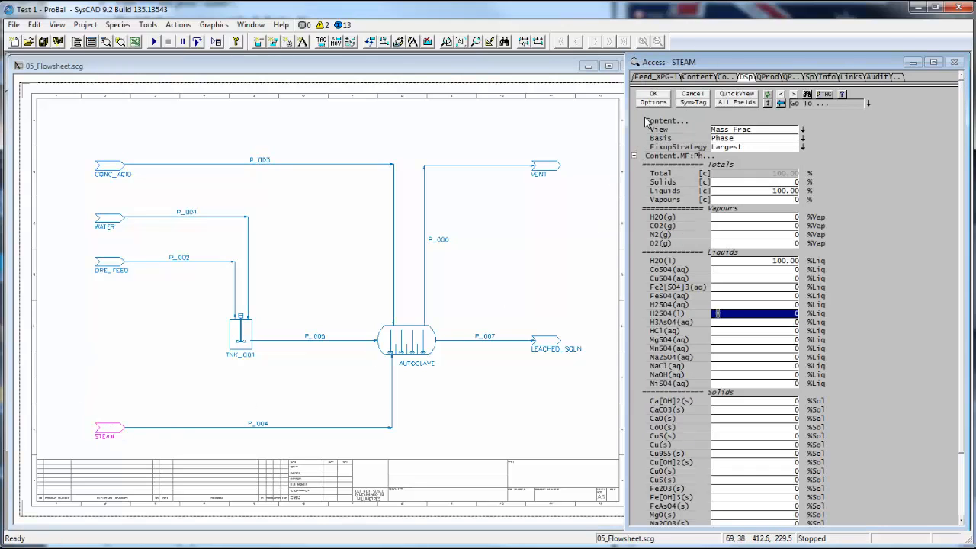
left_click(654, 77)
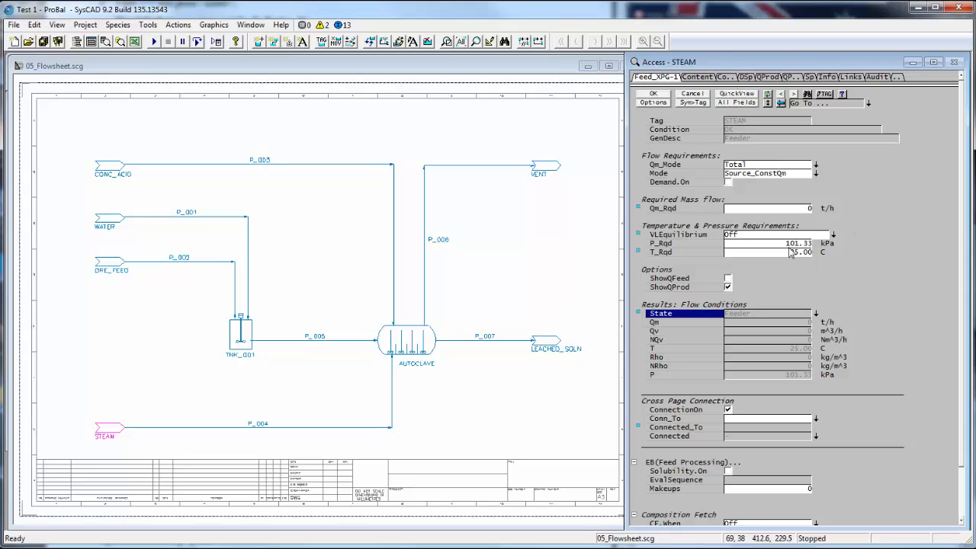
left_click(675, 256)
left_click(729, 253)
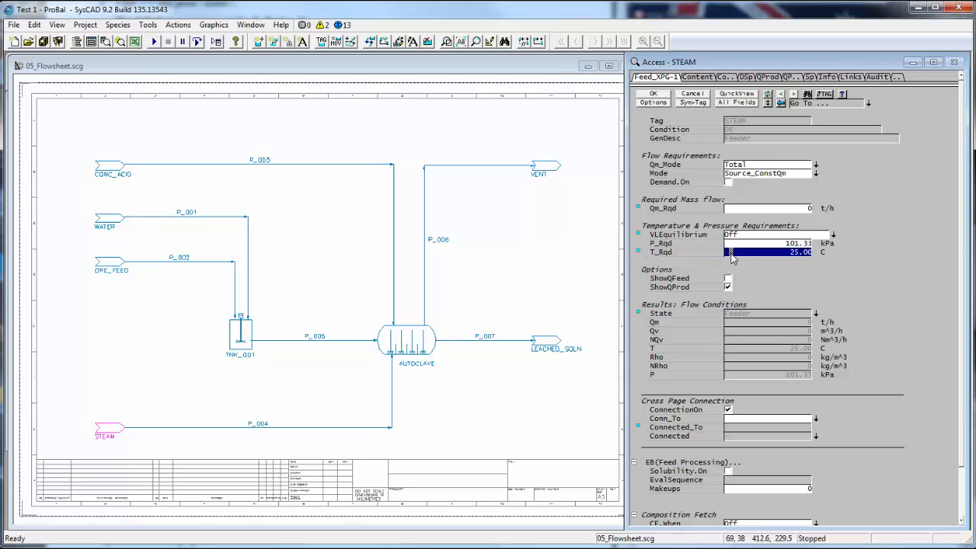
left_click(729, 253)
type("7")
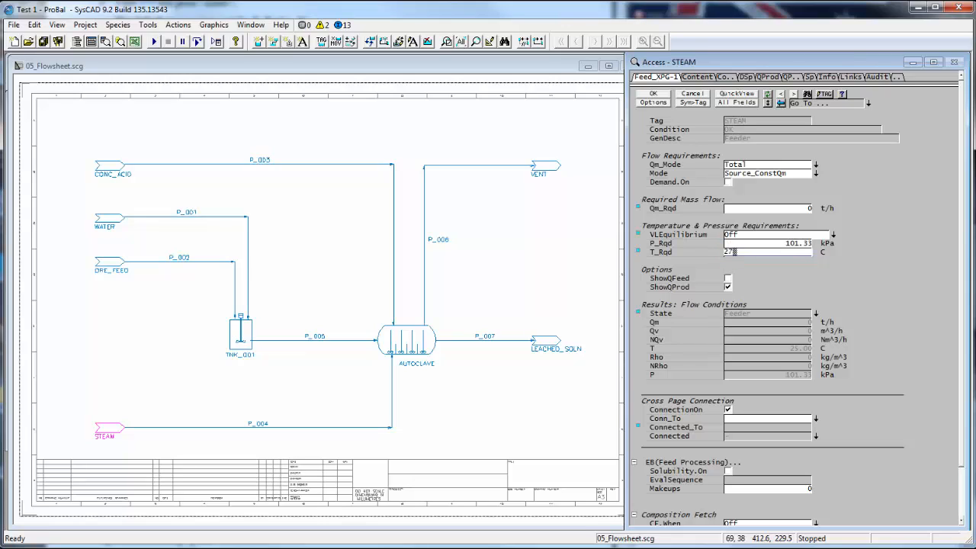
key("Return")
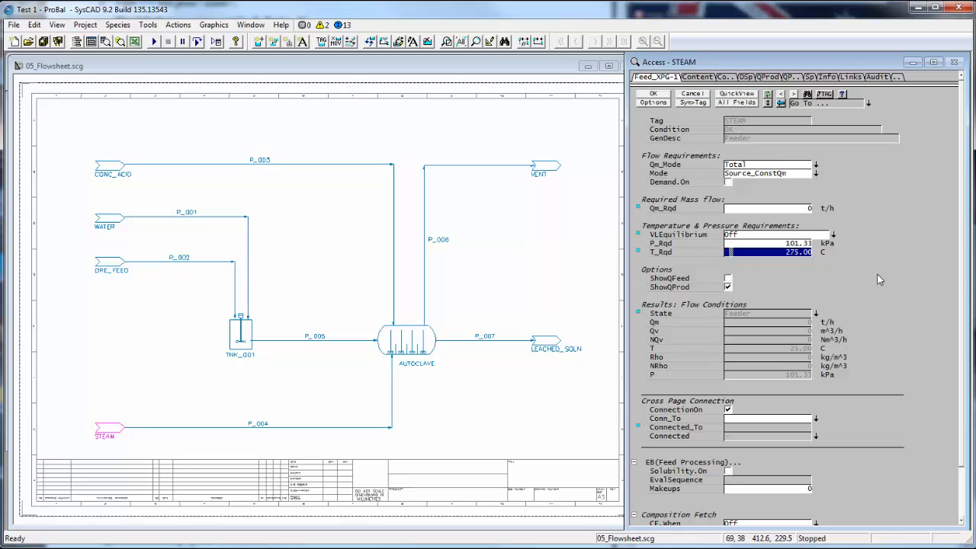
left_click(878, 278)
left_click(671, 94)
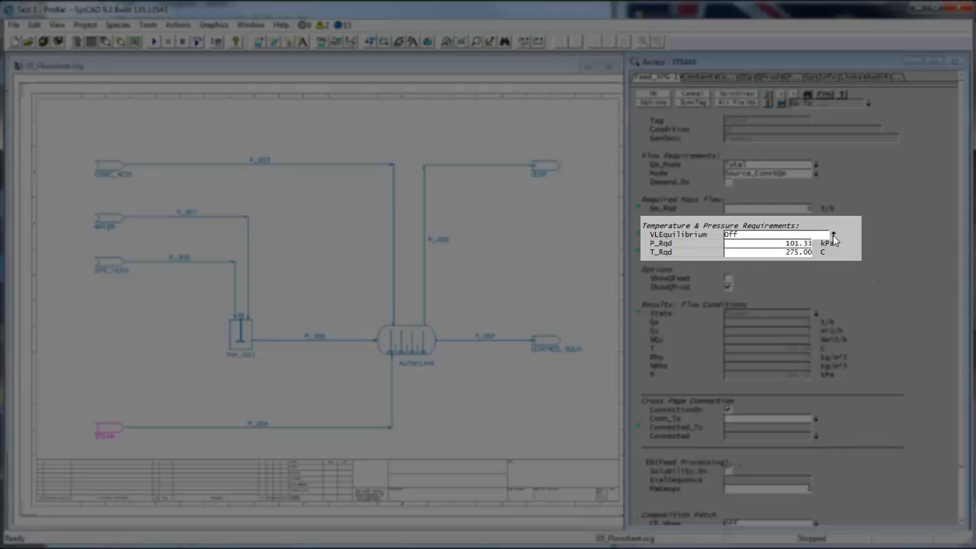
- Set the STEAM feeder's VLEquilibrium to Saturated_Vap(T) and check its resulting phase composition
left_click(832, 239)
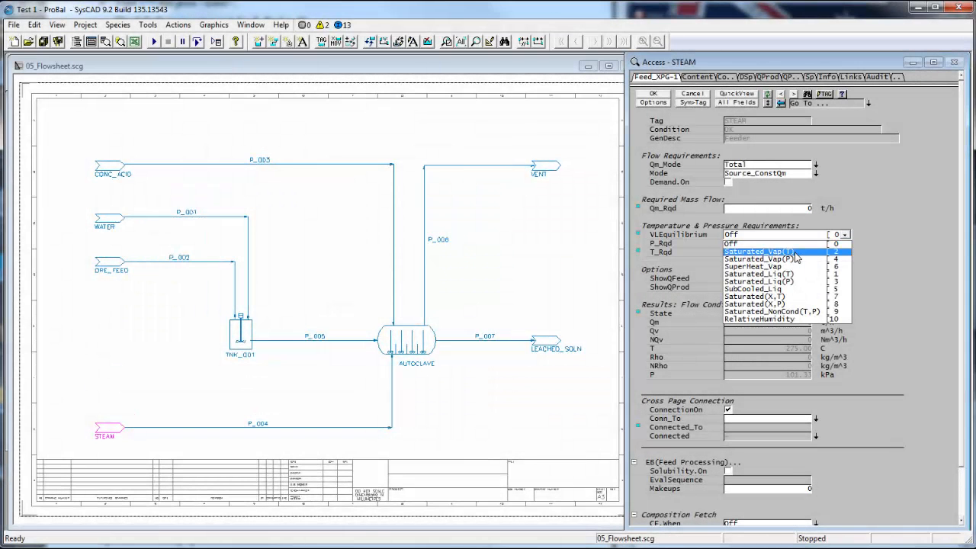
left_click(795, 252)
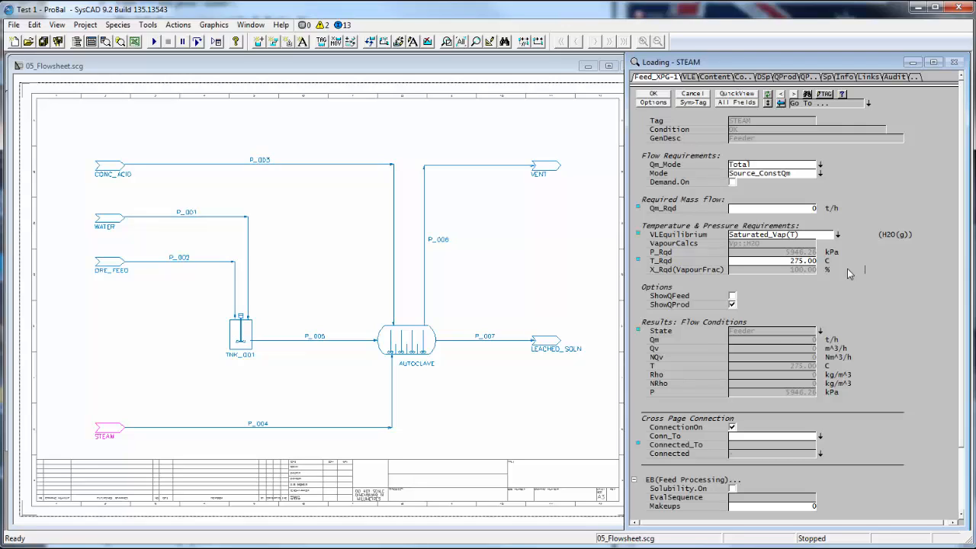
left_click(765, 77)
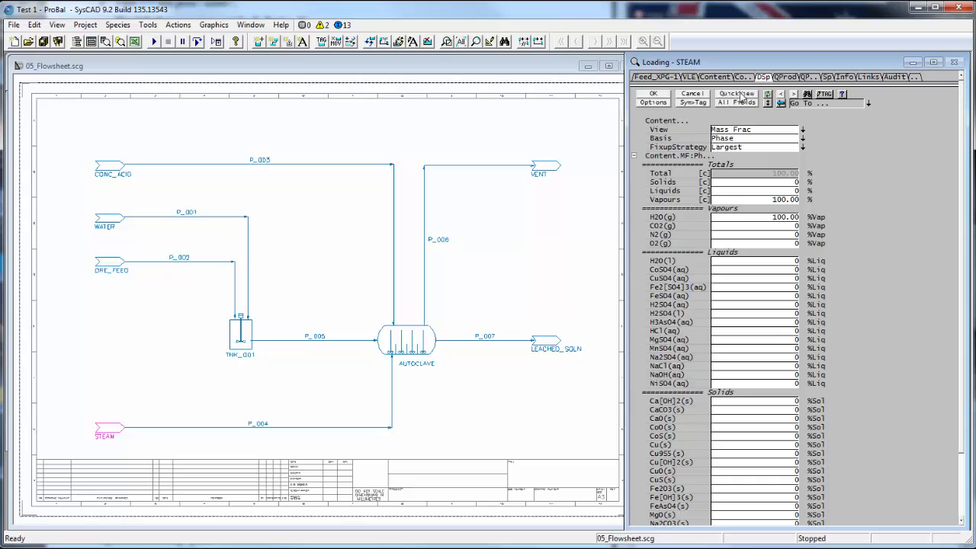
- Set the STEAM feeder's required mass flow (Qm_Rqd) to 5 t/h and apply the change
left_click(673, 78)
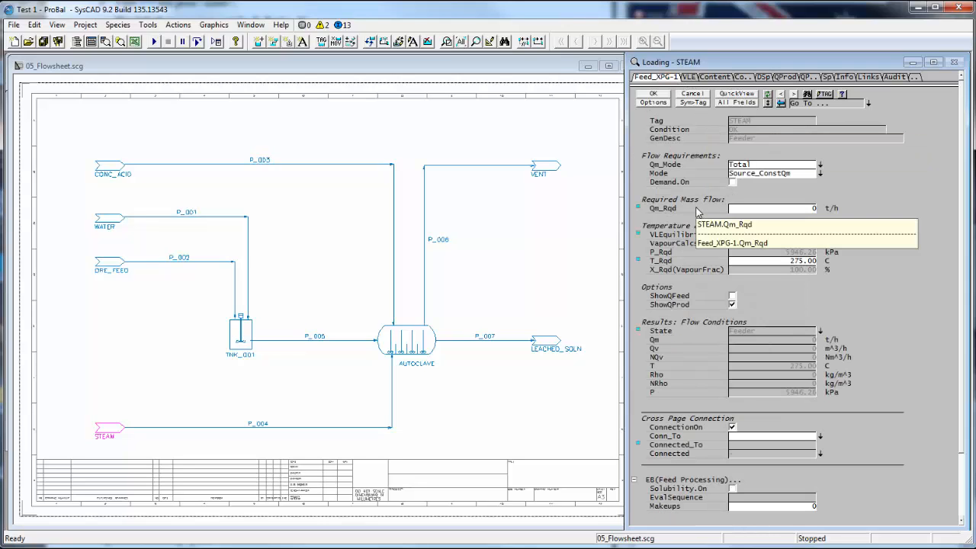
left_click(743, 211)
type("5")
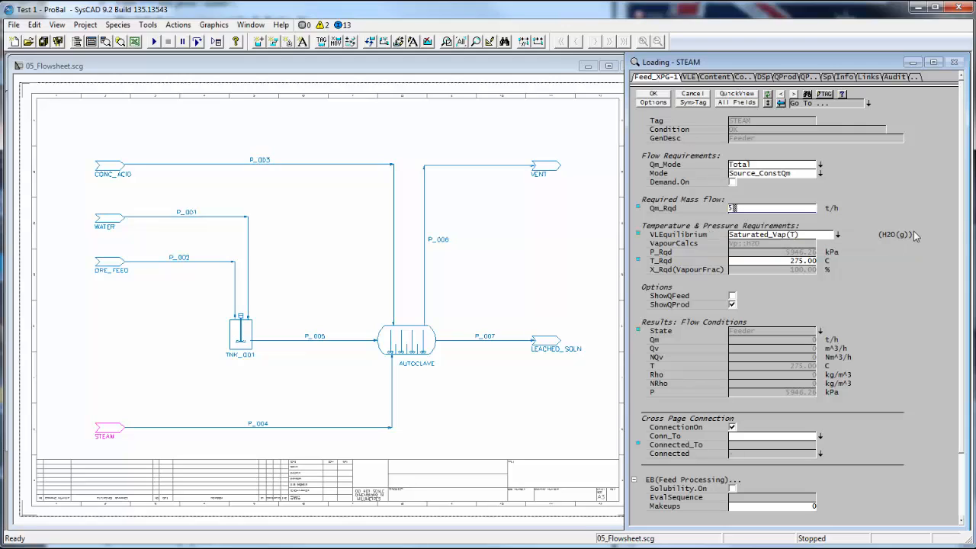
key("Return")
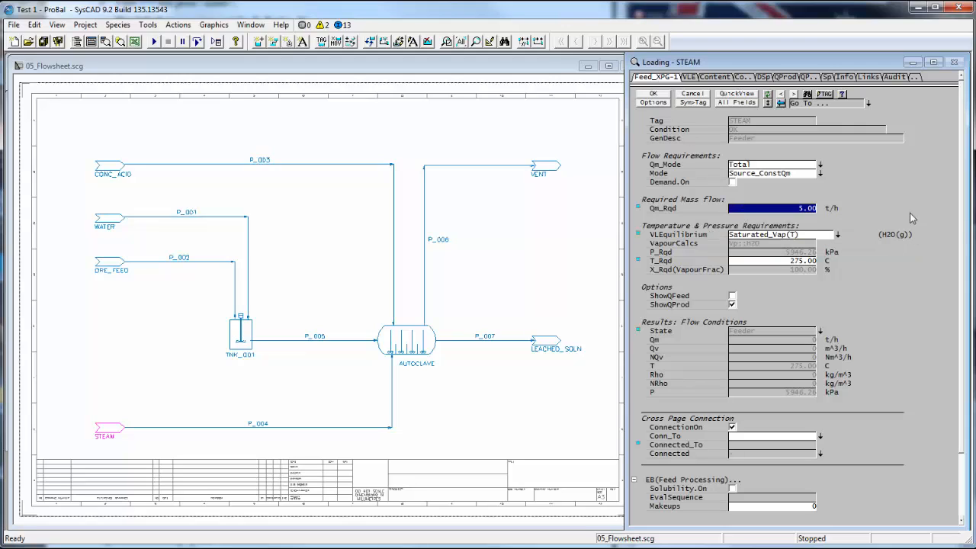
left_click(660, 93)
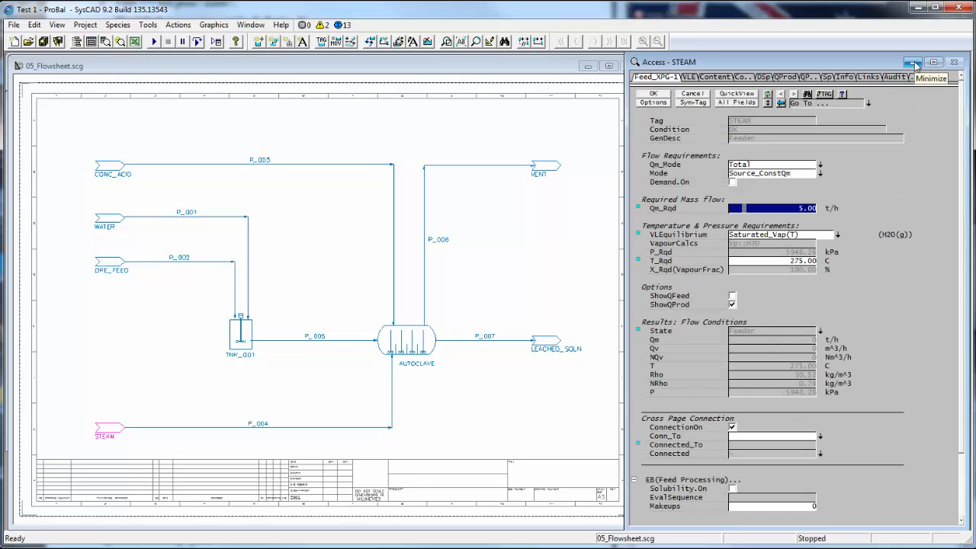
- Return to the 05_Flowsheet.scg window and save the project
left_click(363, 73)
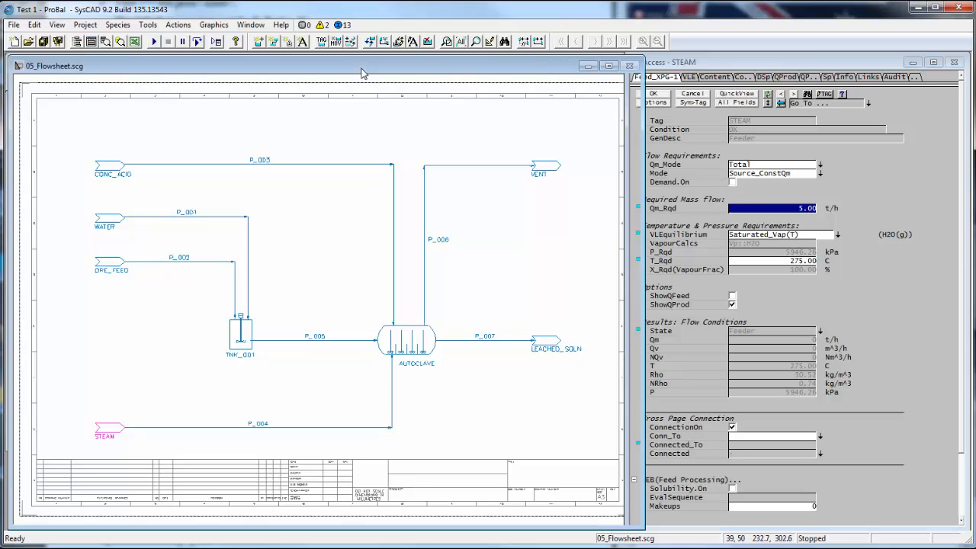
left_click(45, 42)
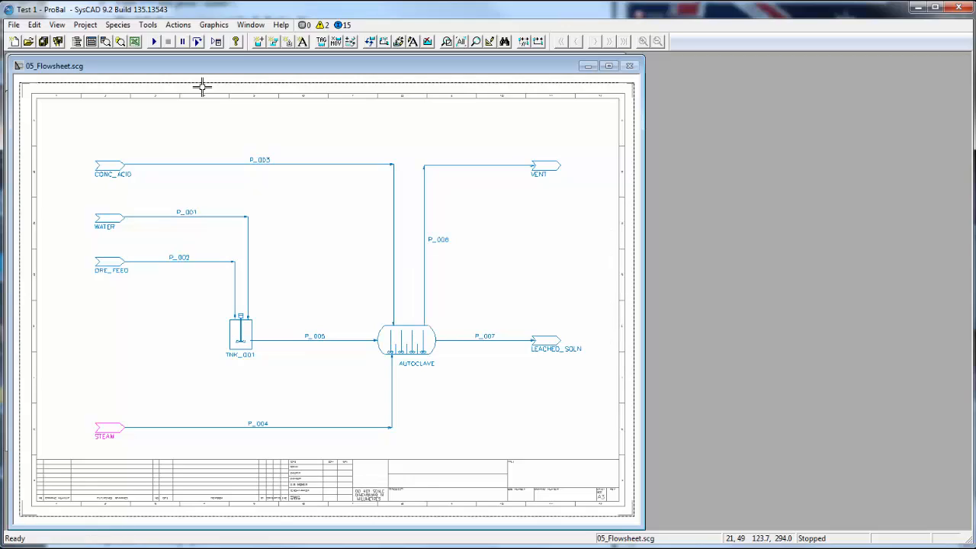